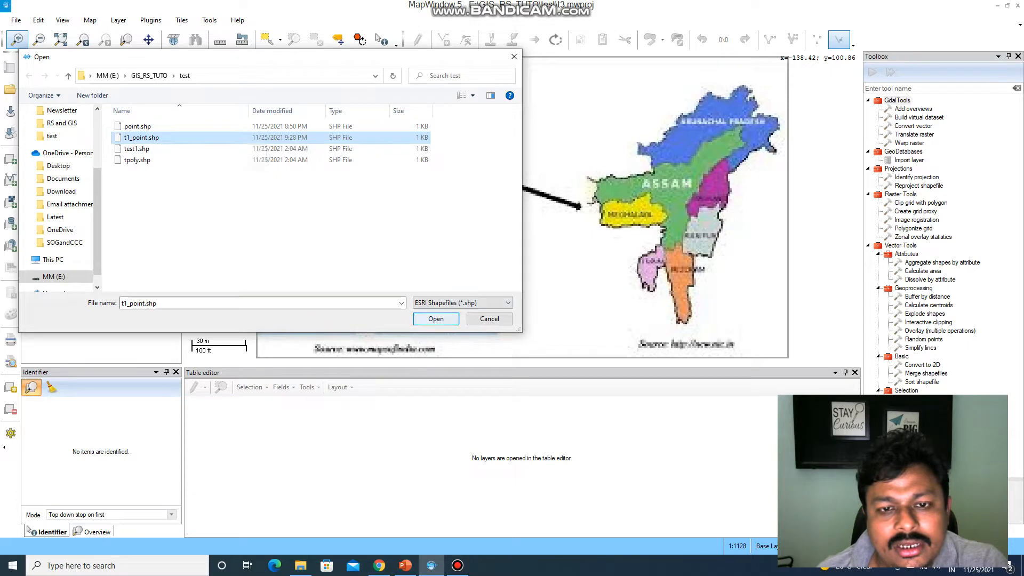
- Load the t1_point.shp shapefile into the map and open its attribute table
{"action": "key", "text": "Return"}
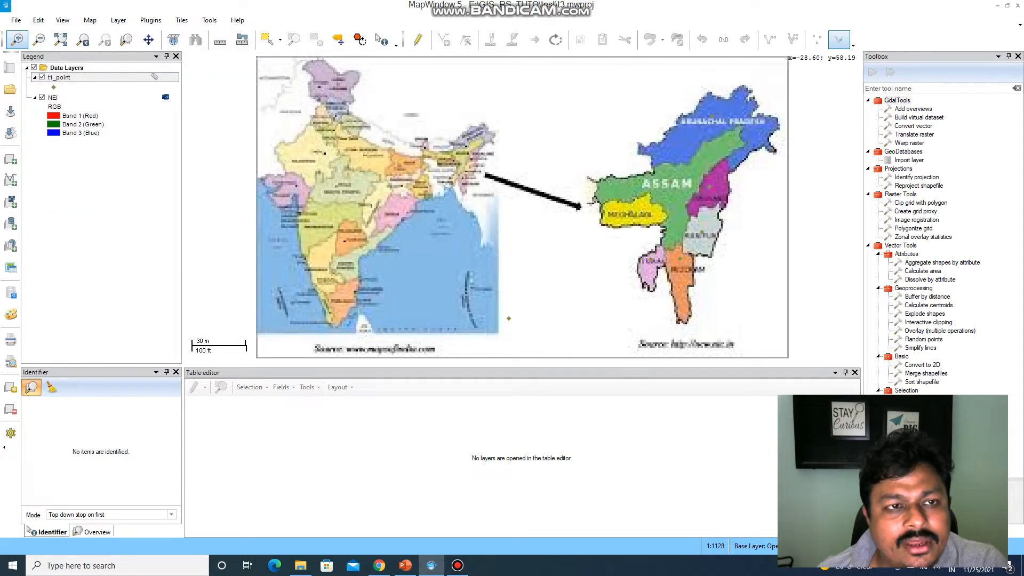
{"action": "right_click", "coordinate": [140, 77]}
{"action": "left_click", "coordinate": [160, 99]}
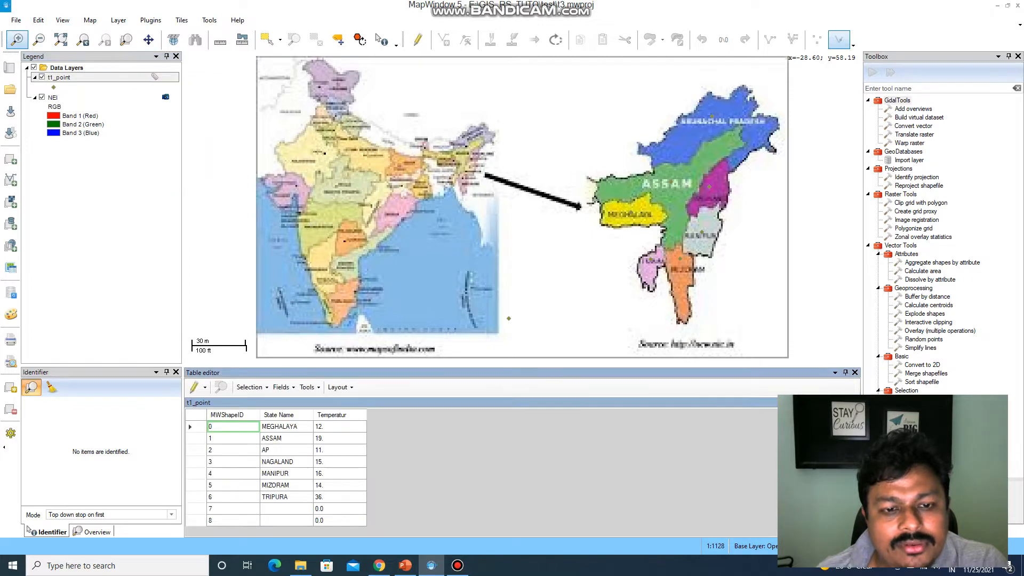
- Label the t1_point layer with State Name and, on a new line, Temperatur followed directly by "C"
{"action": "right_click", "coordinate": [106, 79]}
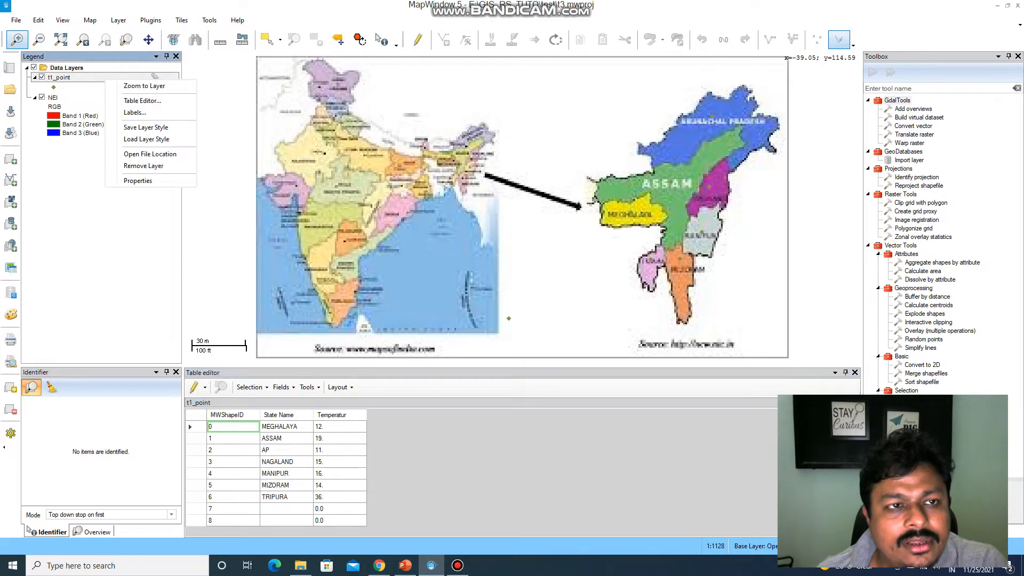
{"action": "left_click", "coordinate": [135, 113]}
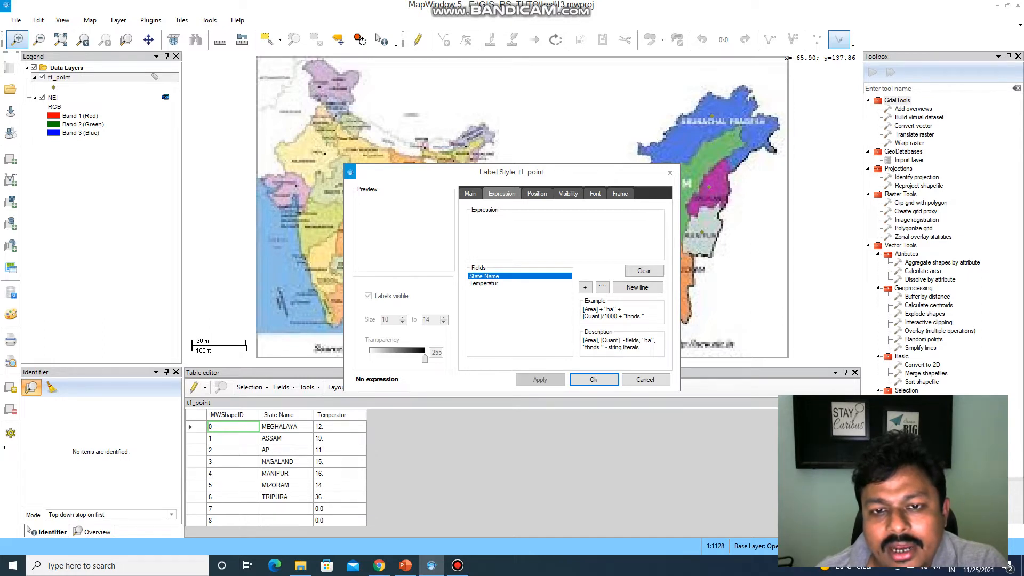
{"action": "double_click", "coordinate": [484, 276]}
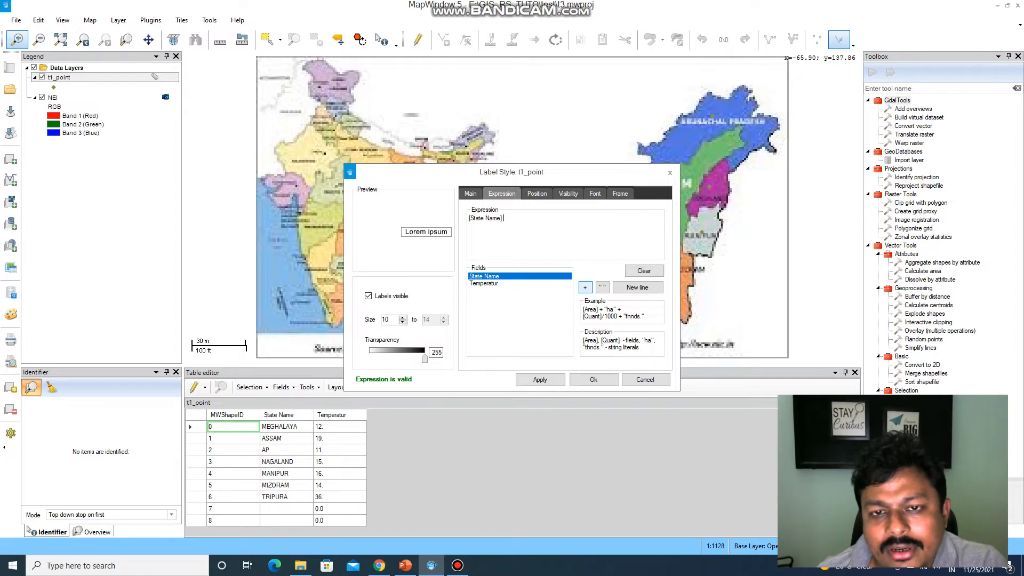
{"action": "type", "text": "+"}
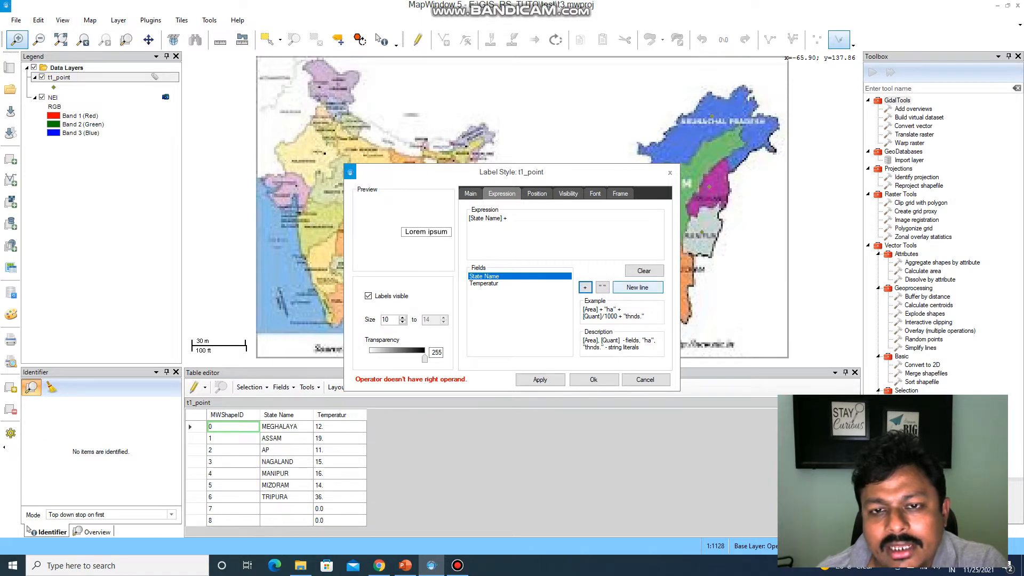
{"action": "left_click", "coordinate": [637, 287]}
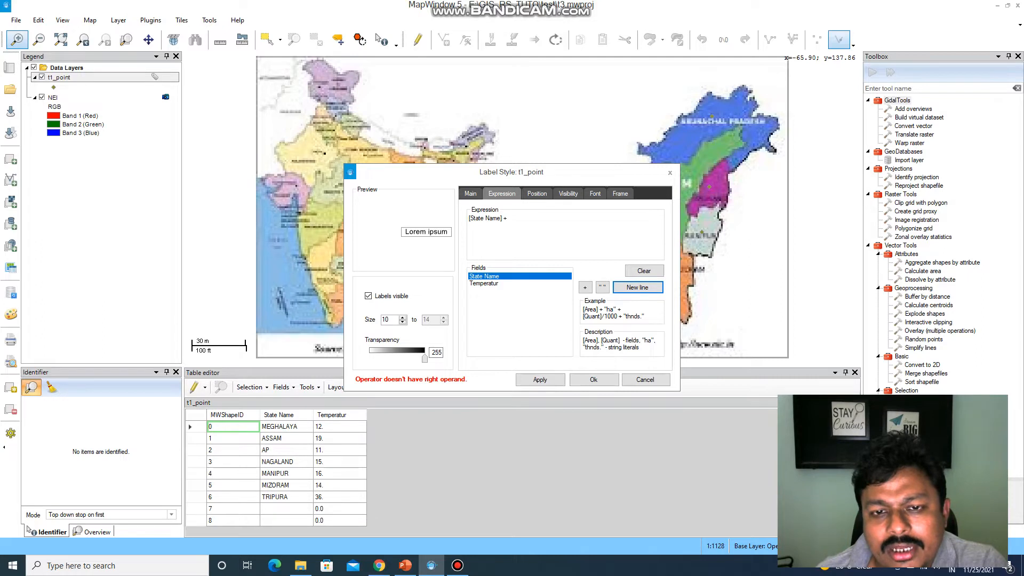
{"action": "double_click", "coordinate": [483, 283]}
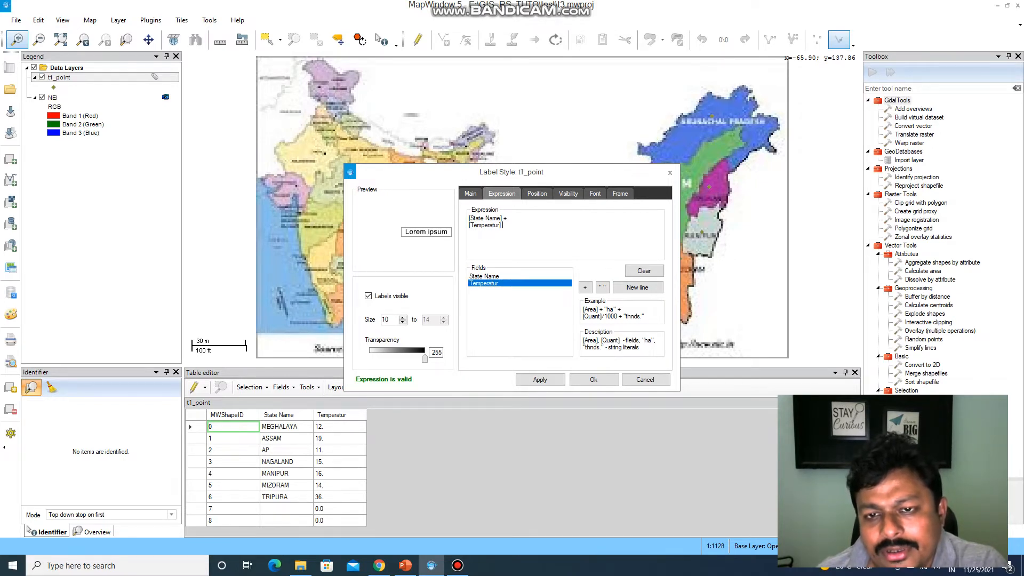
{"action": "left_click", "coordinate": [585, 288]}
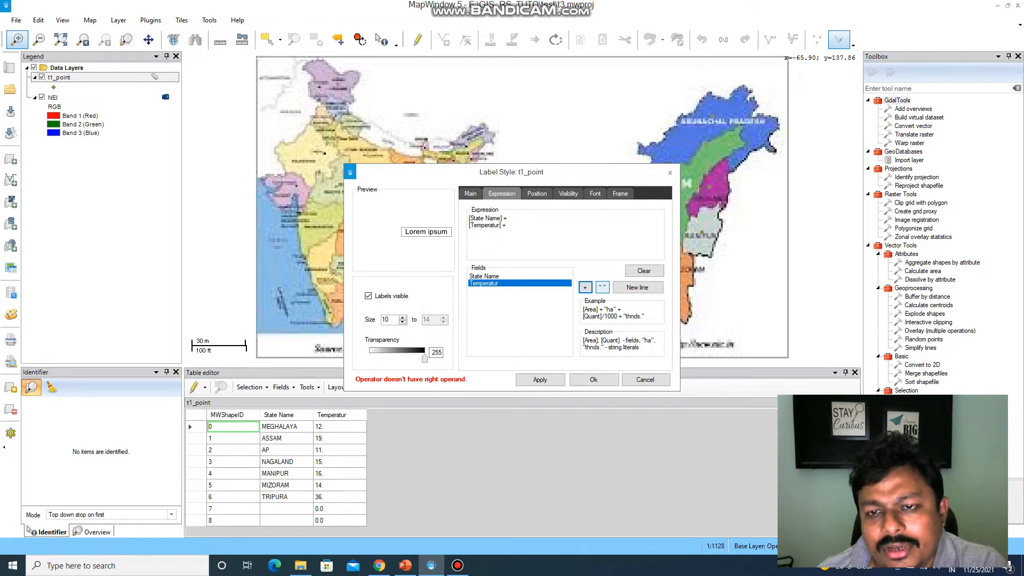
{"action": "left_click", "coordinate": [602, 287]}
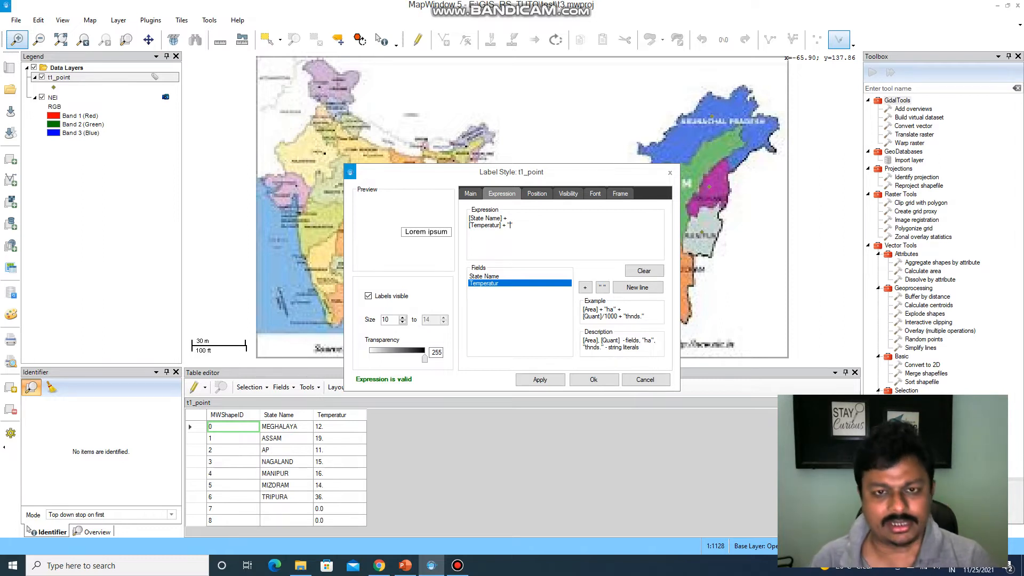
{"action": "type", "text": "C"}
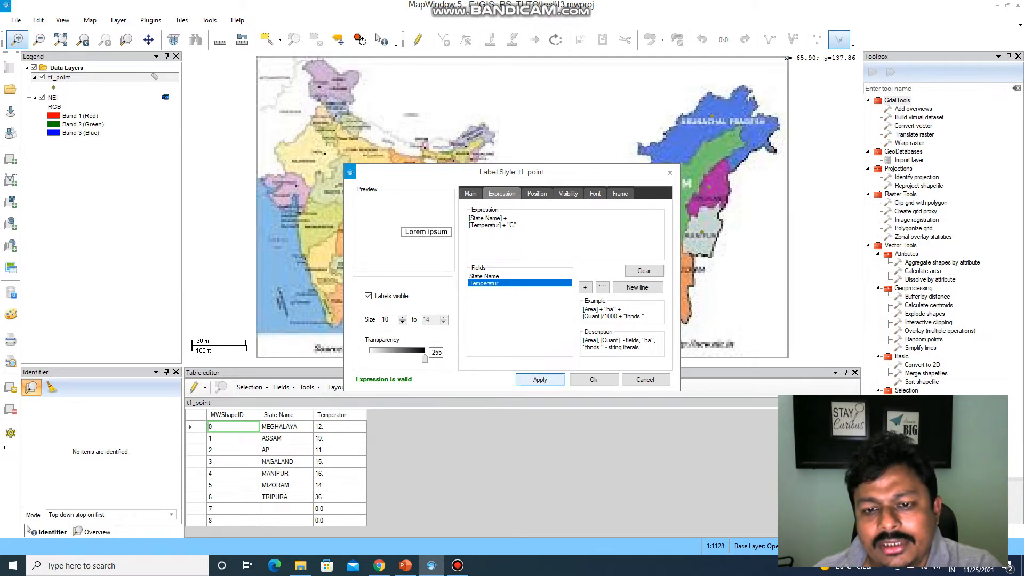
{"action": "left_click", "coordinate": [539, 379]}
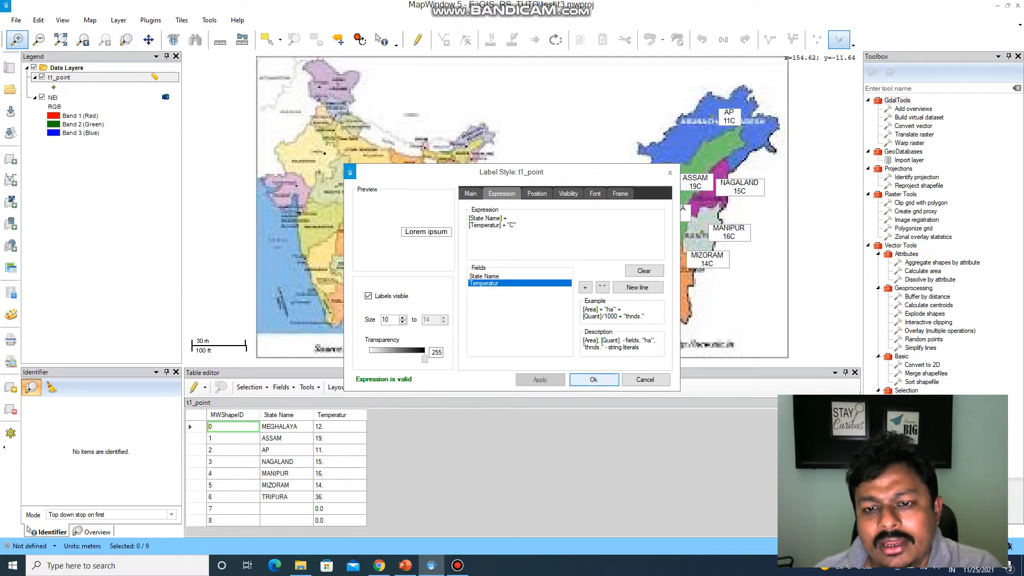
{"action": "left_click", "coordinate": [593, 379]}
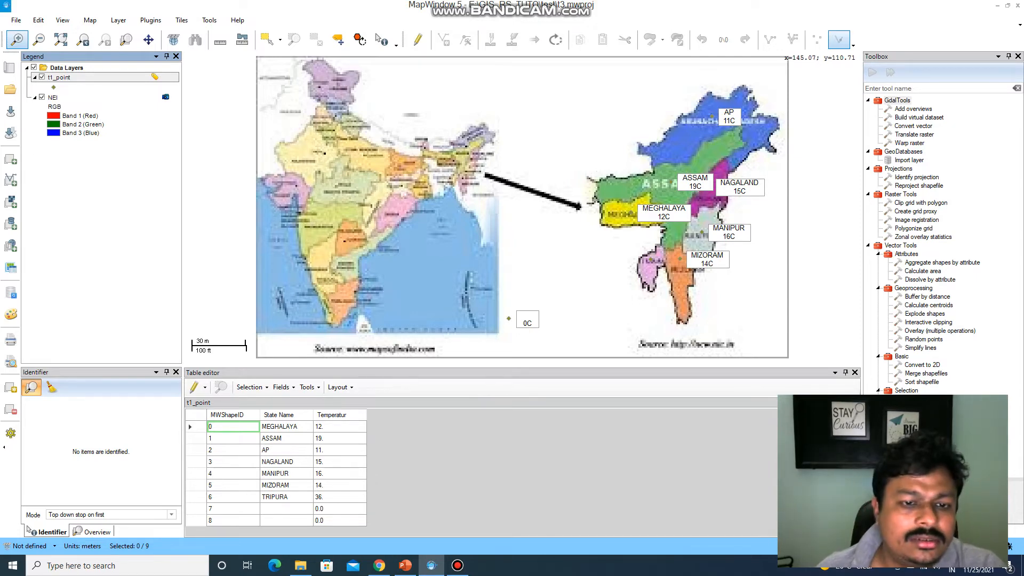
- Rebuild the t1_point labels as State Name and, on a new line, Temperatur followed by " C" with a leading space
{"action": "right_click", "coordinate": [69, 77]}
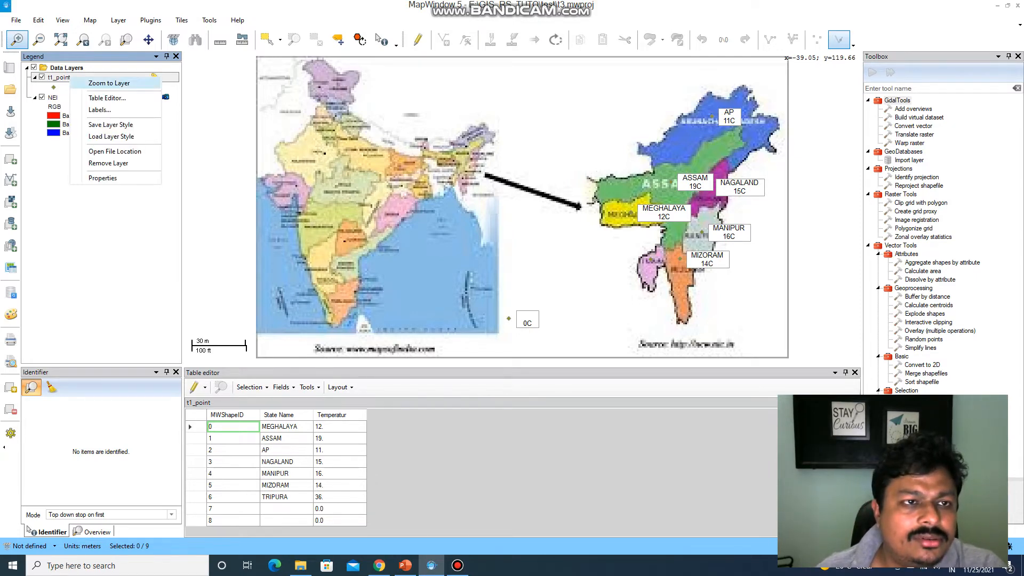
{"action": "left_click", "coordinate": [99, 109]}
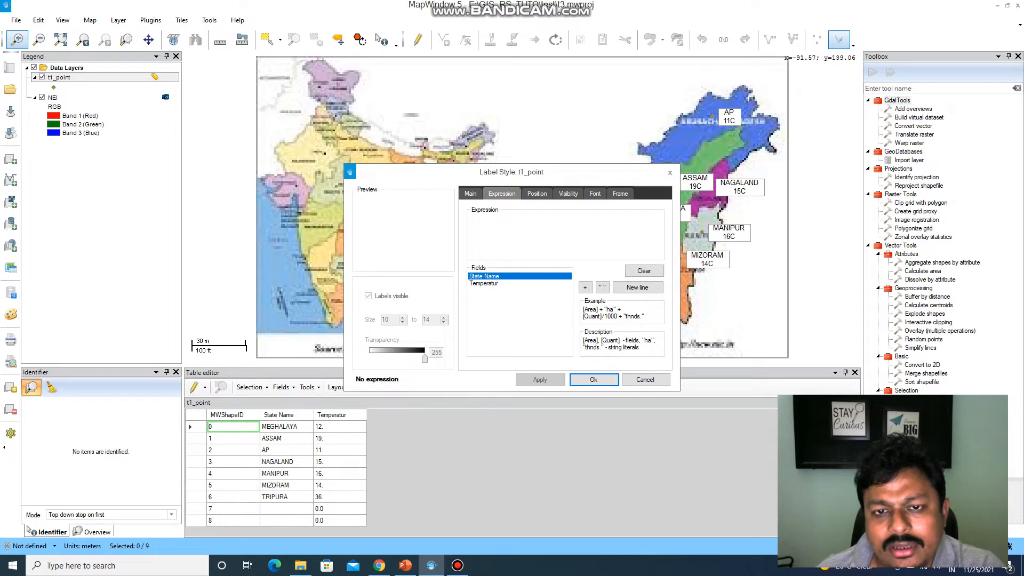
{"action": "double_click", "coordinate": [484, 276]}
{"action": "left_click", "coordinate": [585, 287]}
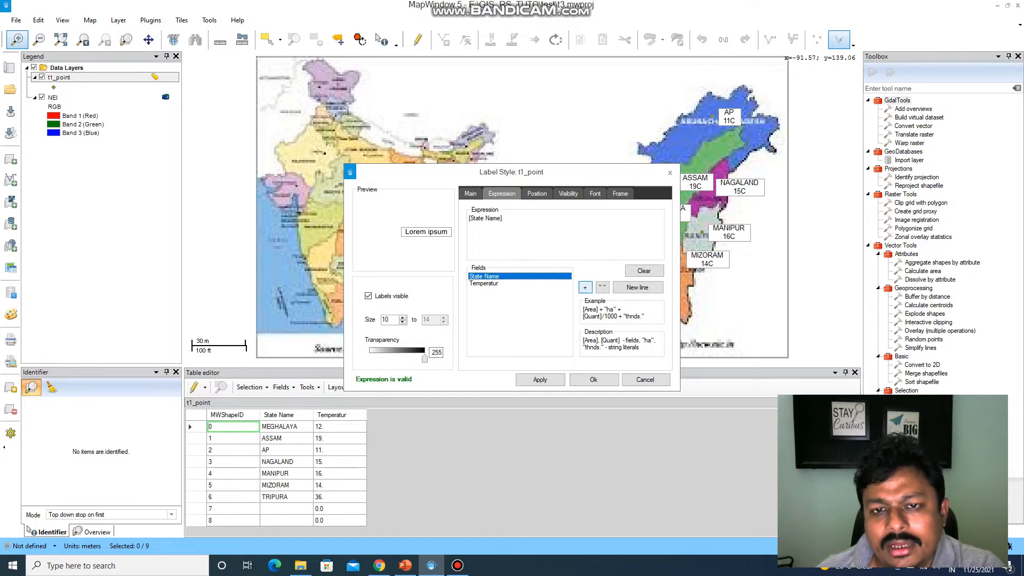
{"action": "left_click", "coordinate": [638, 287]}
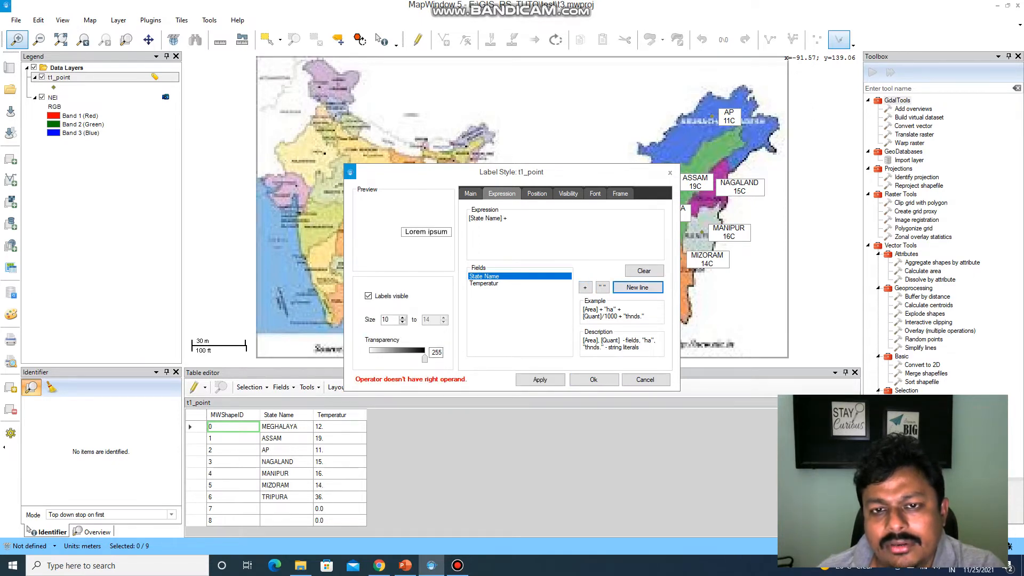
{"action": "double_click", "coordinate": [483, 283]}
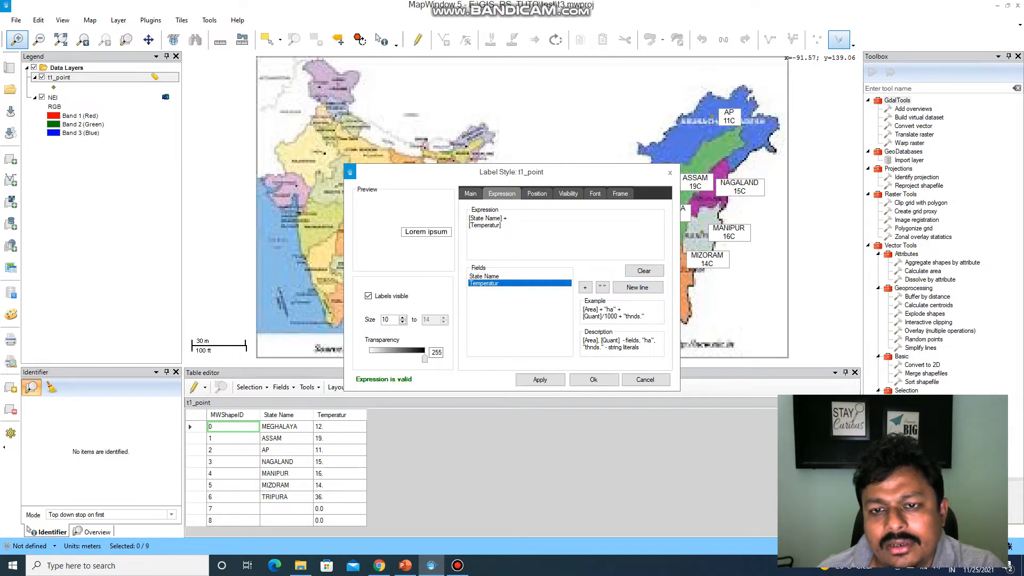
{"action": "left_click", "coordinate": [585, 287]}
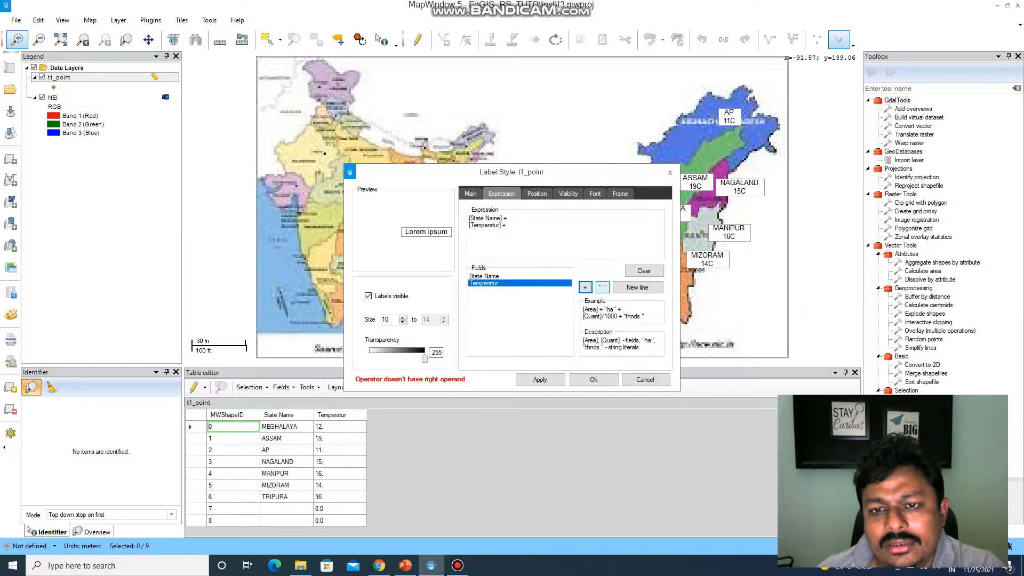
{"action": "left_click", "coordinate": [601, 288]}
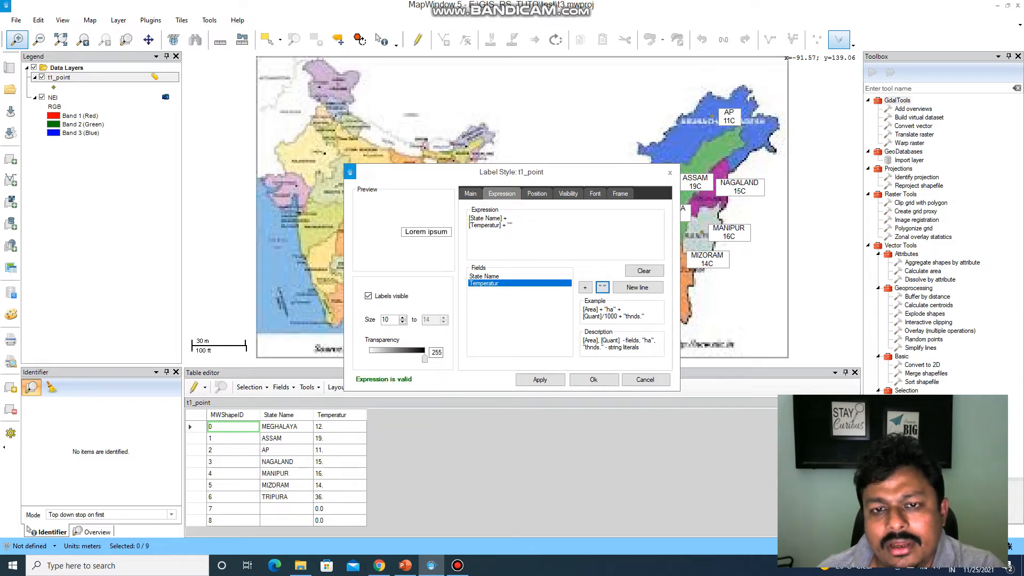
{"action": "left_click", "coordinate": [511, 225]}
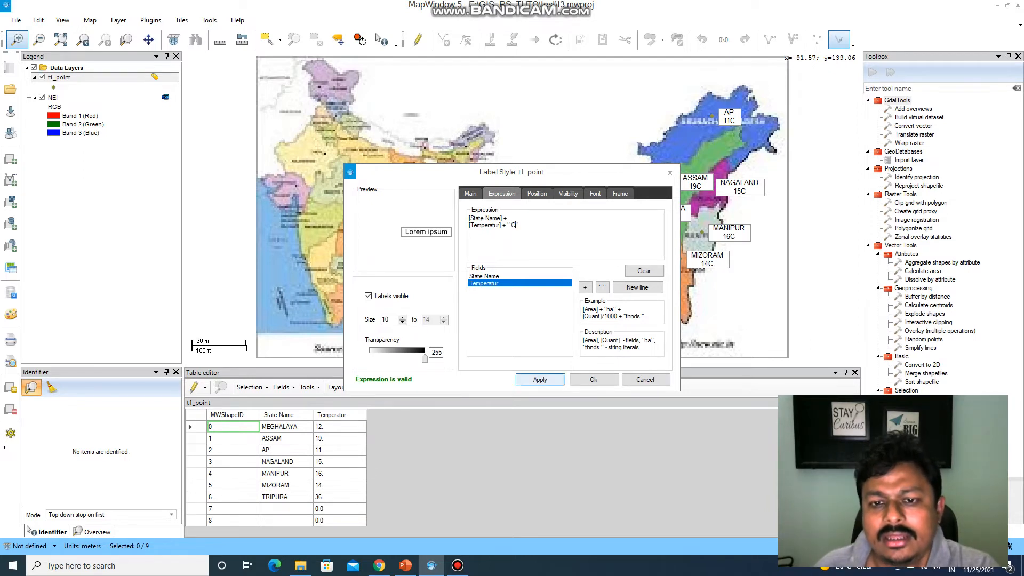
{"action": "left_click", "coordinate": [540, 379]}
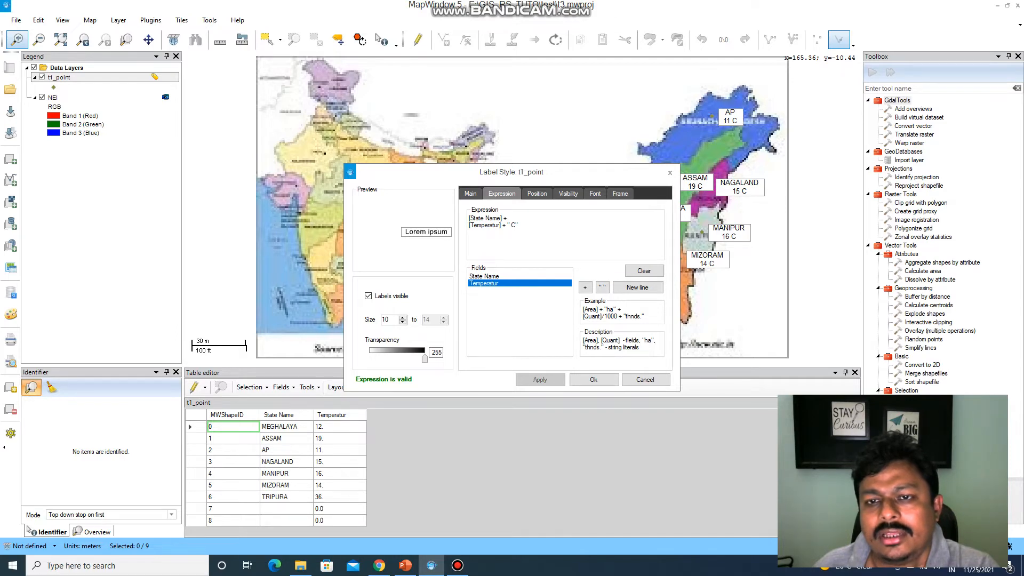
{"action": "left_click", "coordinate": [593, 379]}
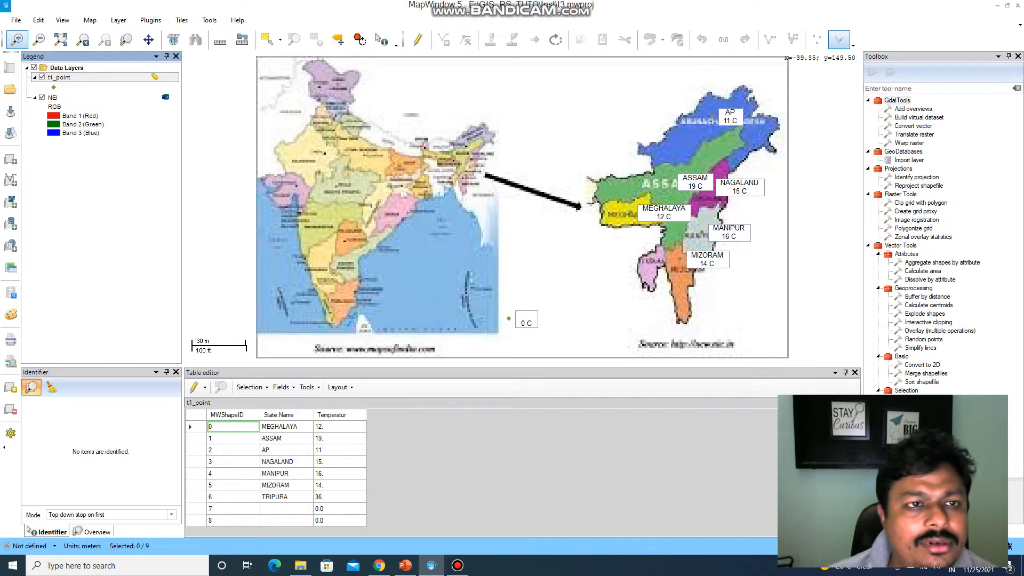
- Save the layer style of the t1_point layer
{"action": "right_click", "coordinate": [93, 78]}
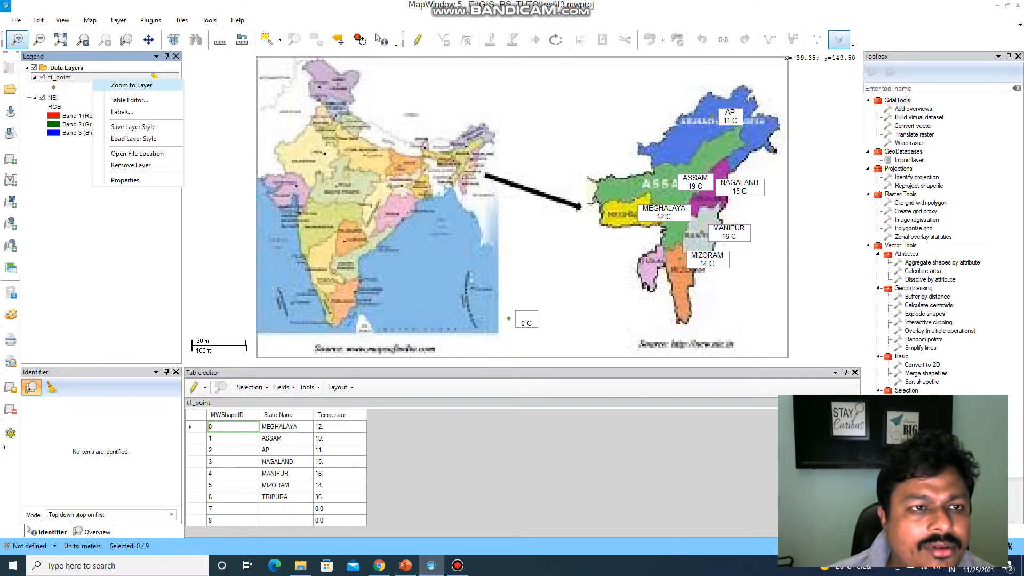
{"action": "left_click", "coordinate": [133, 127]}
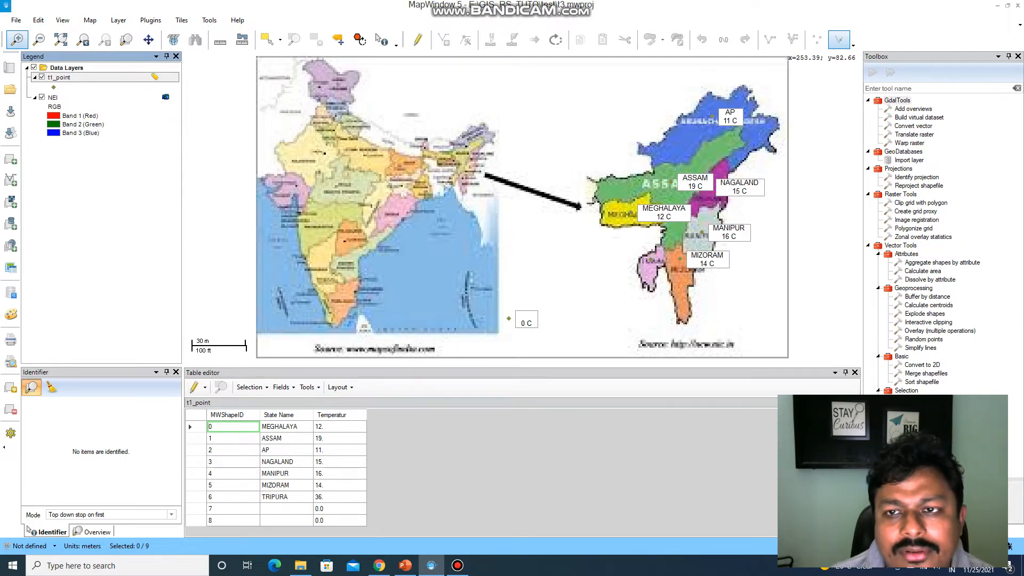
{"action": "right_click", "coordinate": [65, 76]}
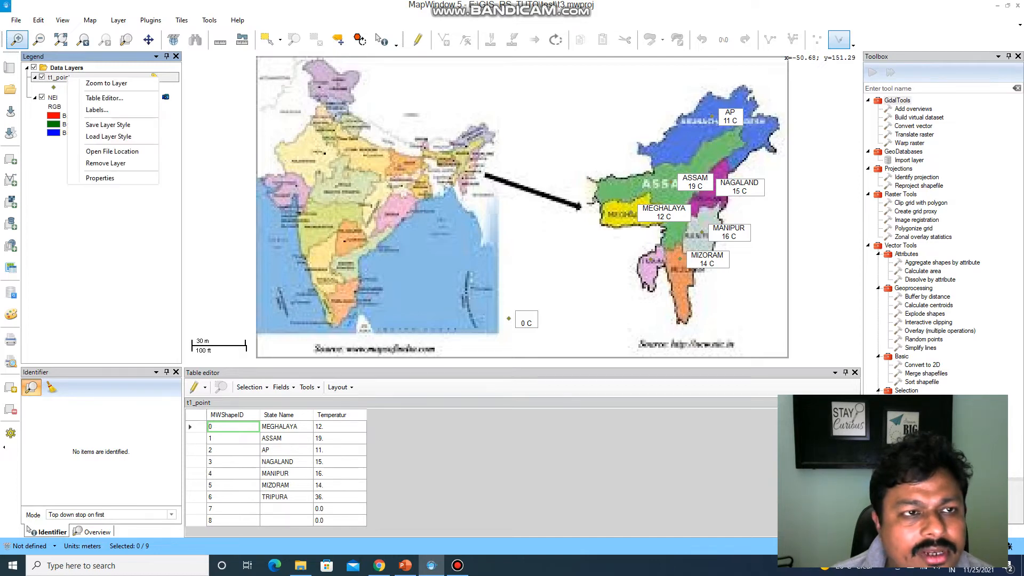
{"action": "left_click", "coordinate": [104, 124]}
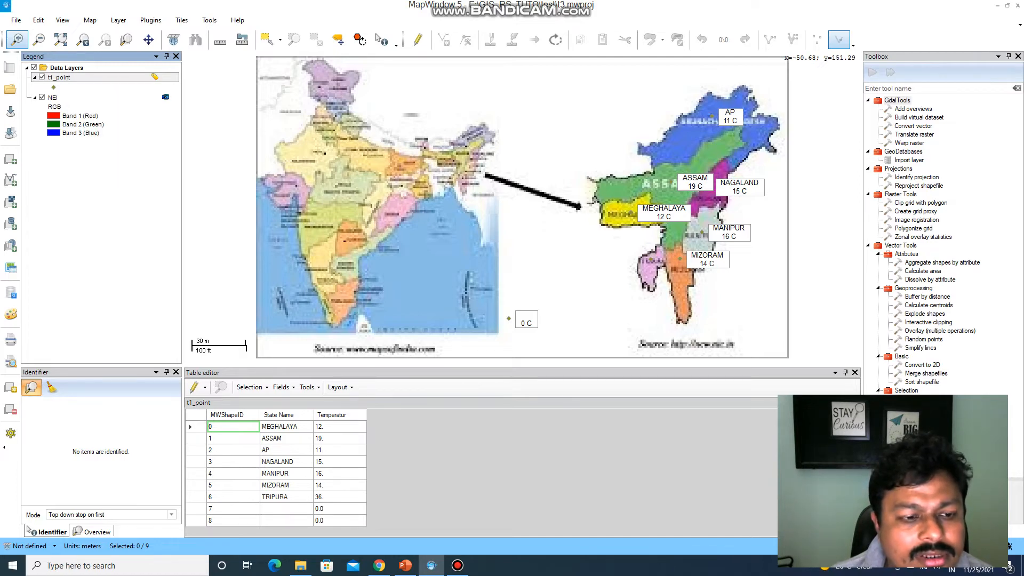
{"action": "right_click", "coordinate": [79, 78]}
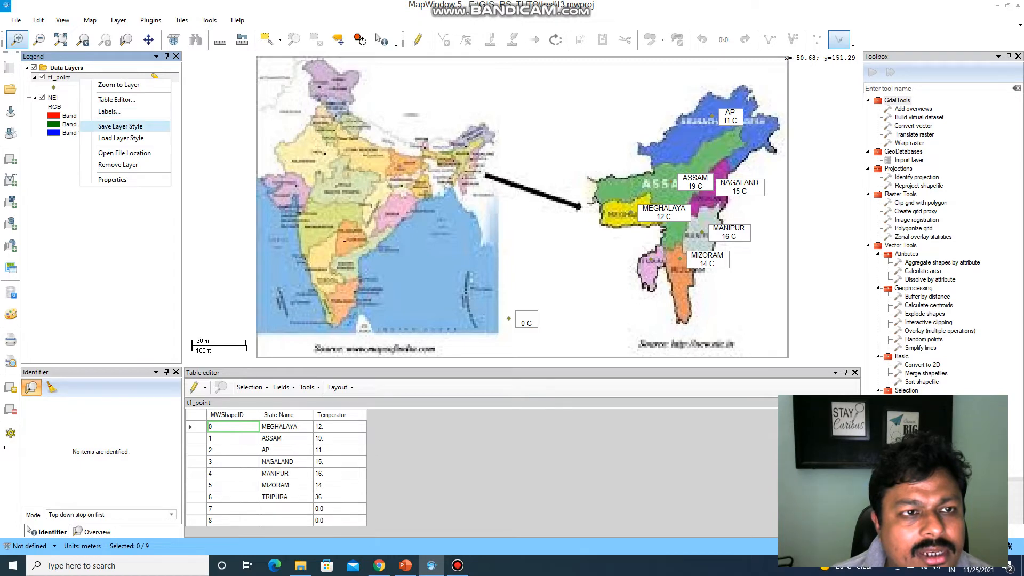
{"action": "left_click", "coordinate": [107, 126]}
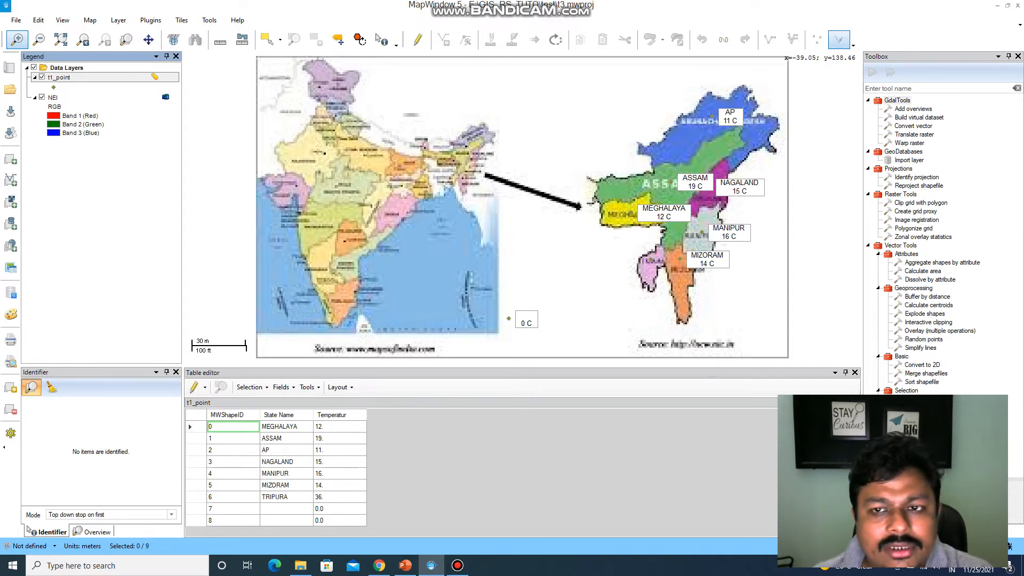
- Remove the t1_point layer from the map
{"action": "right_click", "coordinate": [115, 82]}
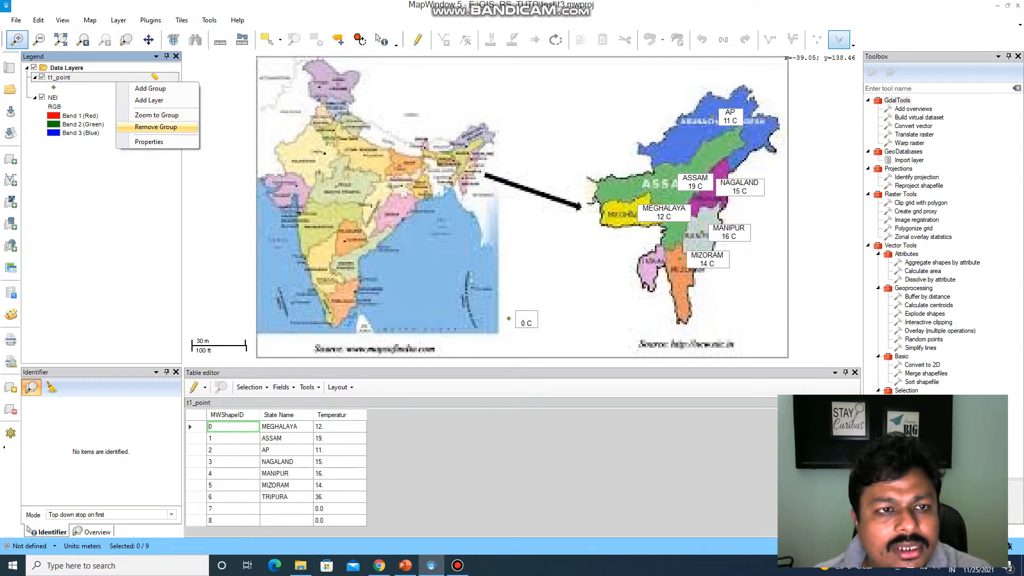
{"action": "right_click", "coordinate": [59, 77]}
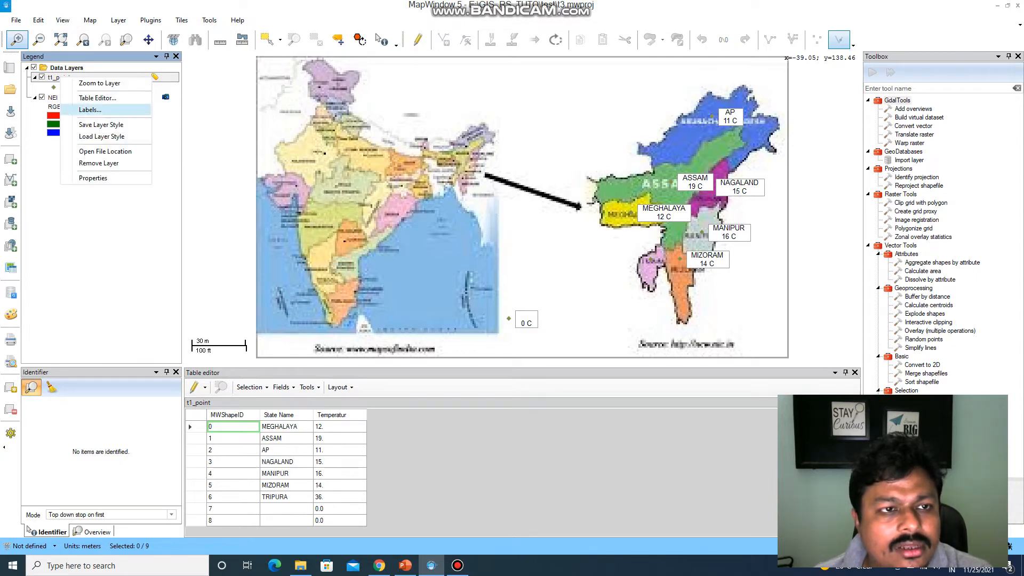
{"action": "left_click", "coordinate": [94, 177]}
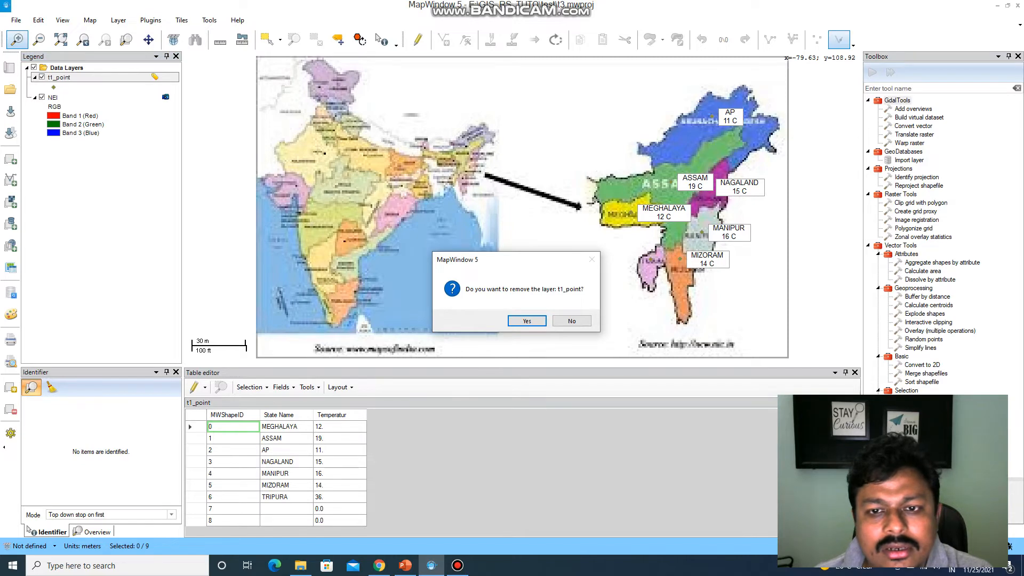
{"action": "key", "text": "Return"}
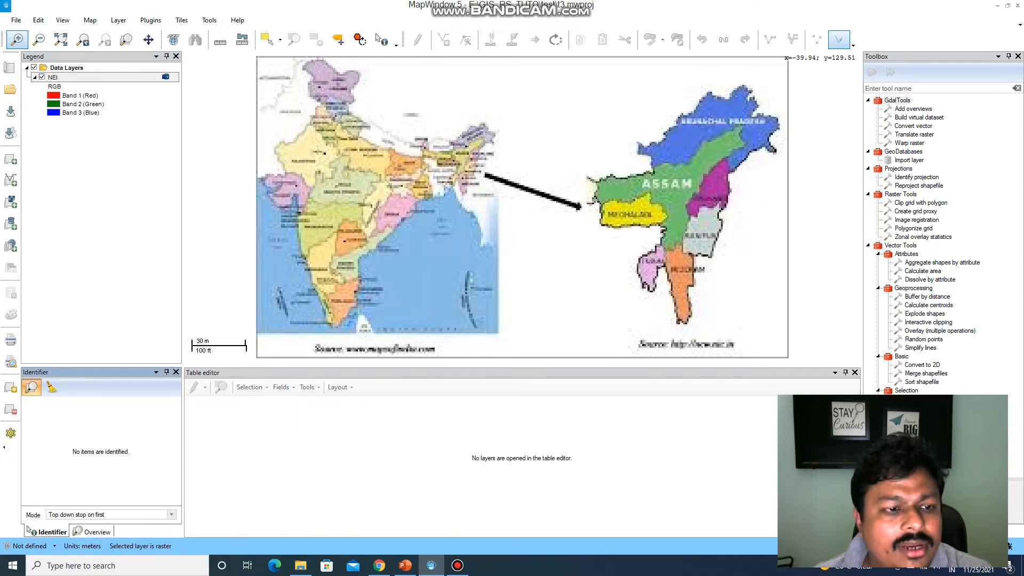
- Define a new layer named poly with the layer type Polygon and accept its settings
{"action": "left_click", "coordinate": [11, 388]}
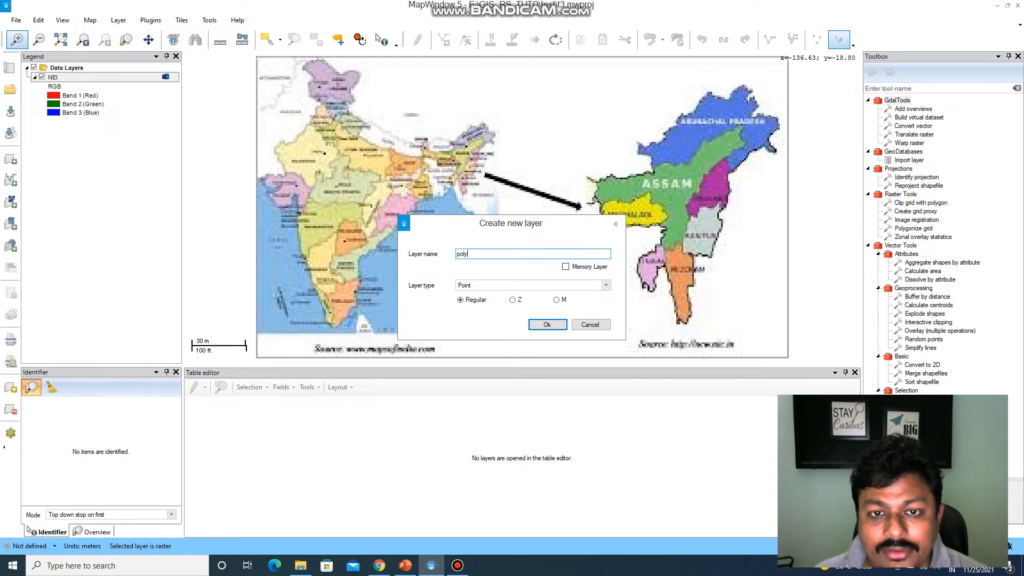
{"action": "left_click", "coordinate": [606, 285]}
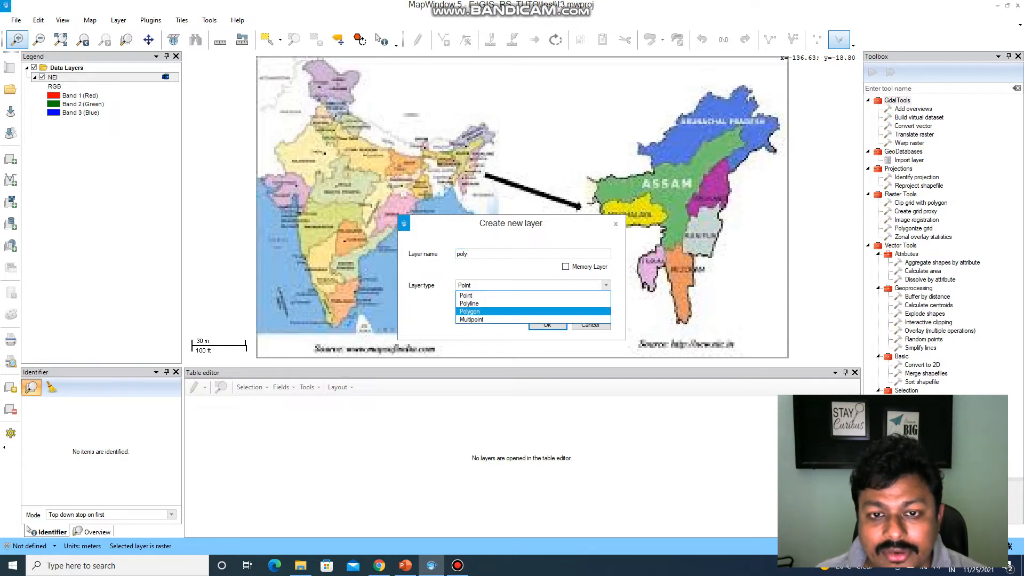
{"action": "left_click", "coordinate": [469, 311]}
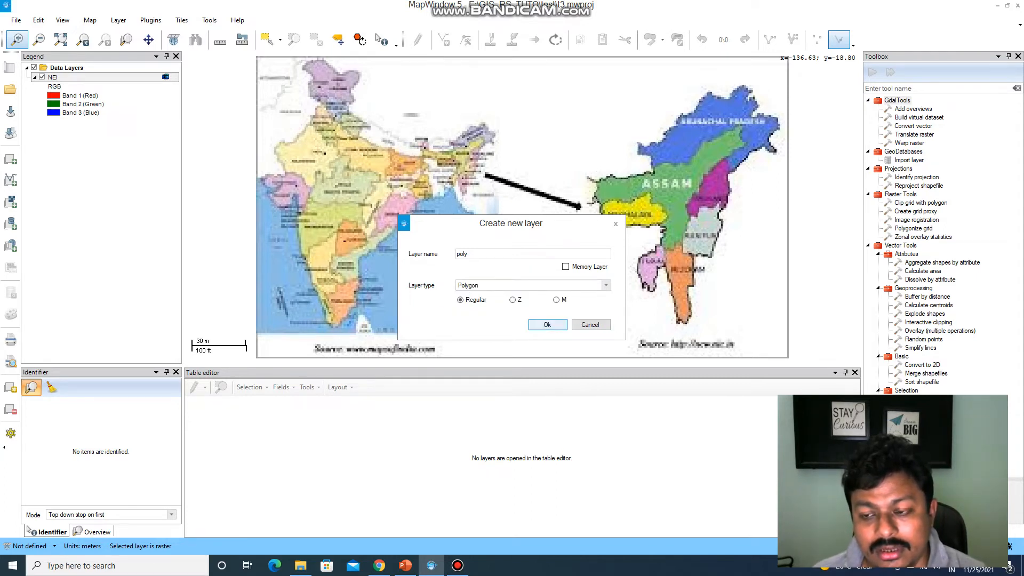
{"action": "left_click", "coordinate": [547, 324]}
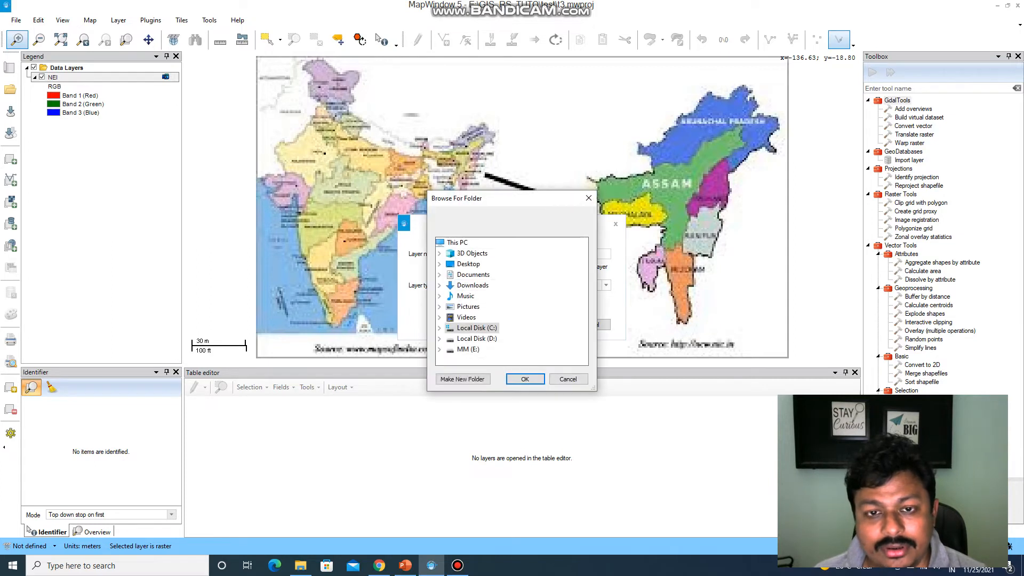
- Store the new poly layer in the test folder inside GIS_RS_TUTO on the MM (E:) drive
{"action": "double_click", "coordinate": [468, 349]}
{"action": "scroll", "coordinate": [521, 309], "scroll_direction": "down", "scroll_amount": 2}
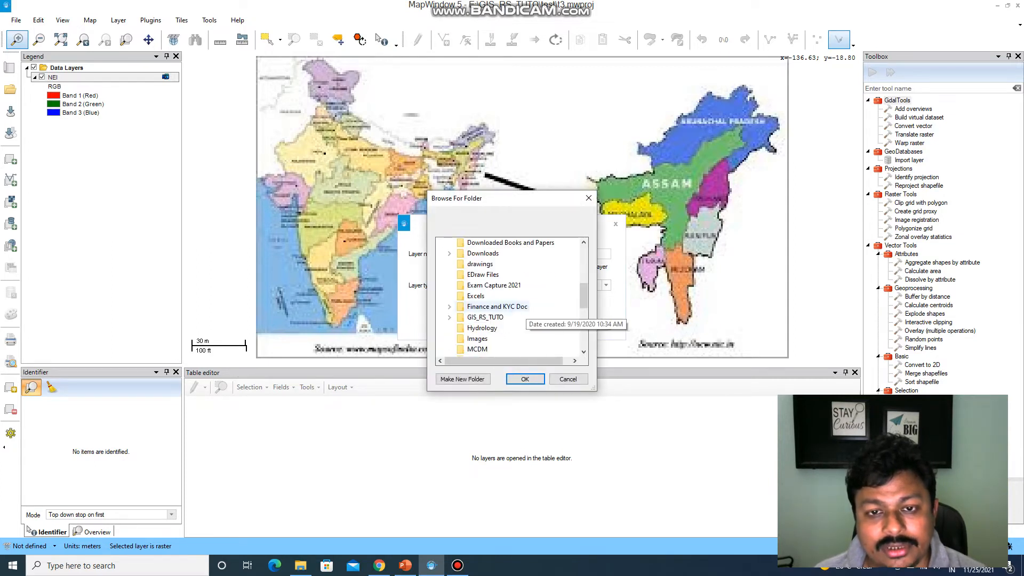
{"action": "left_click", "coordinate": [494, 318]}
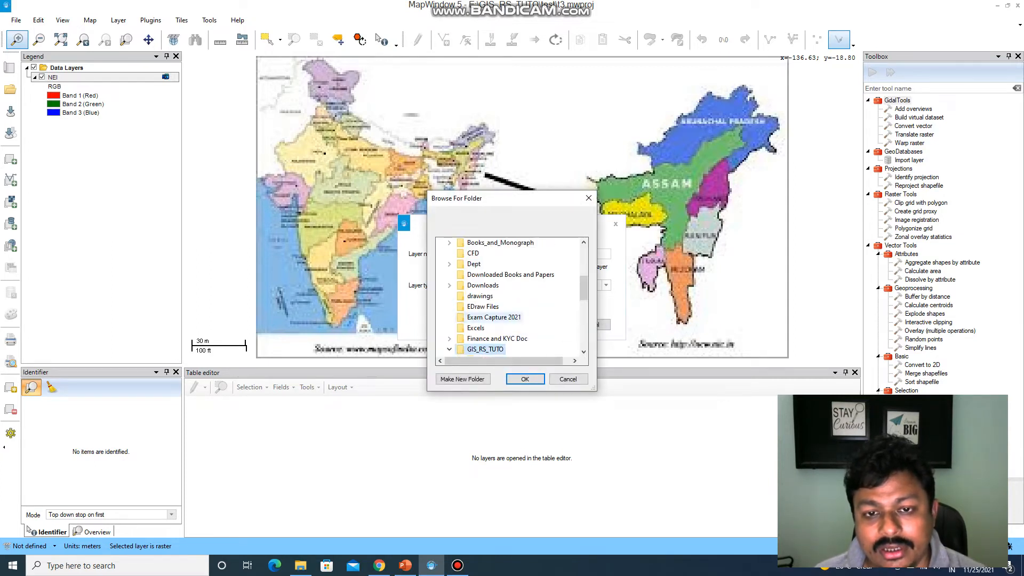
{"action": "left_click", "coordinate": [482, 327]}
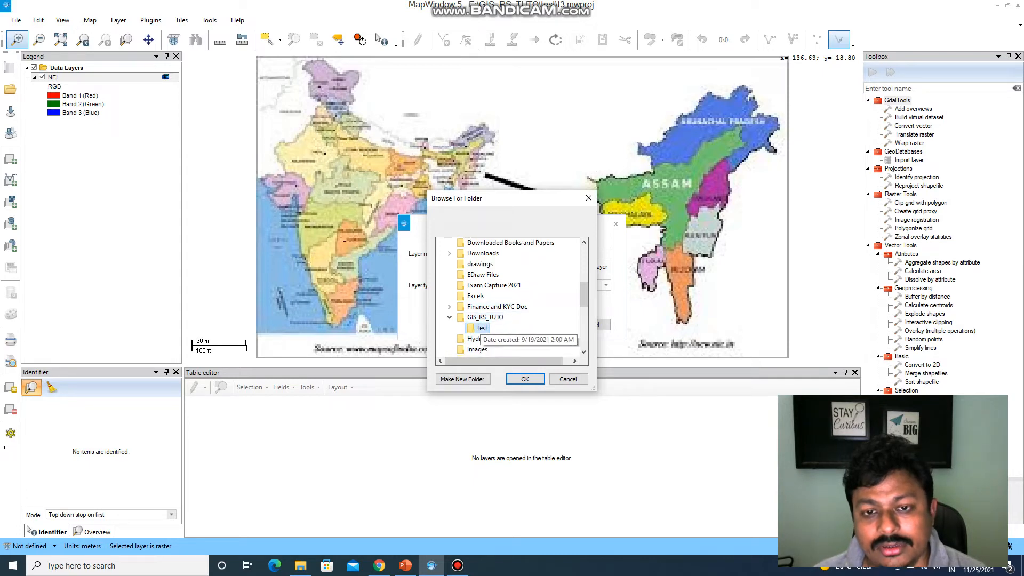
{"action": "left_click", "coordinate": [524, 379]}
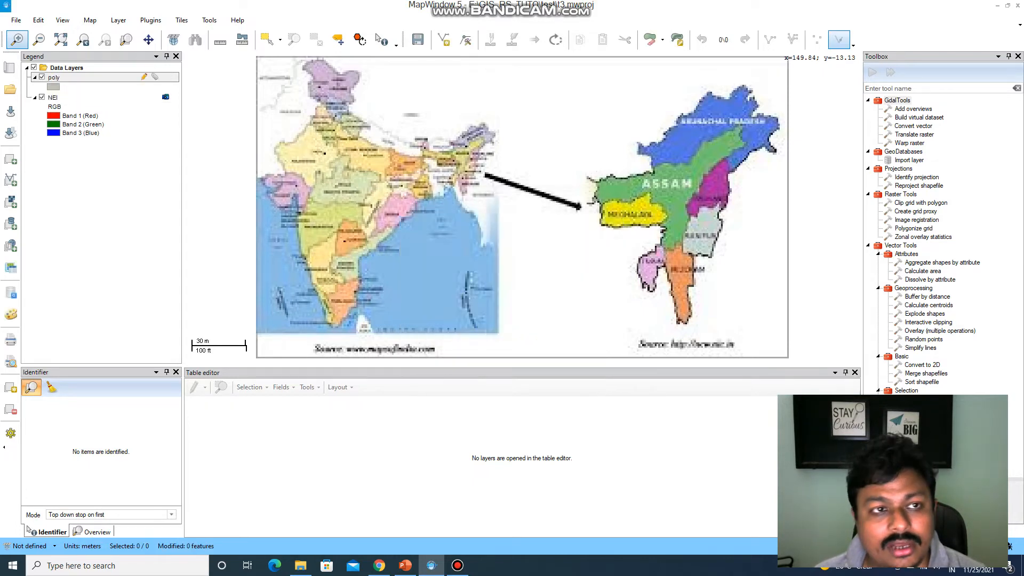